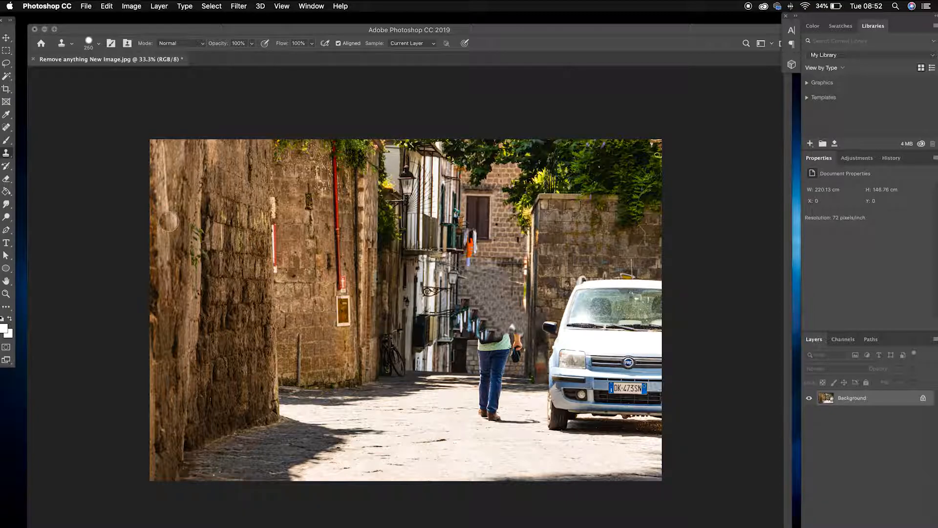
Undo the earlier clone stamp edits to restore the walking man in the street photo.
key(super+z)
key(super+z)
key(super+z)
key(super+z)
key(super+z)
key(super+z)
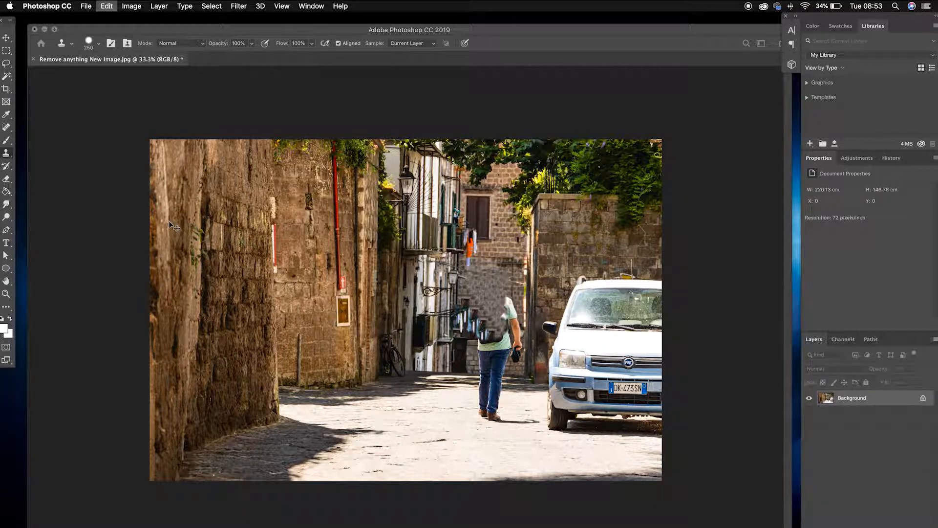
key(super+z)
key(super+z)
key(super+z)
key(super+z)
key(super+z)
key(super+z)
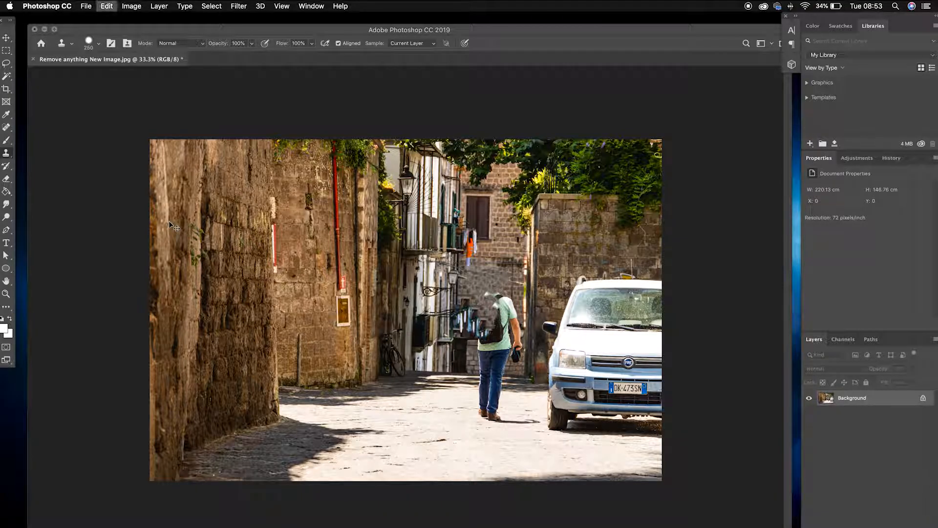
key(super+z)
key(super+z)
key(super+z)
key(super+z)
key(super+z)
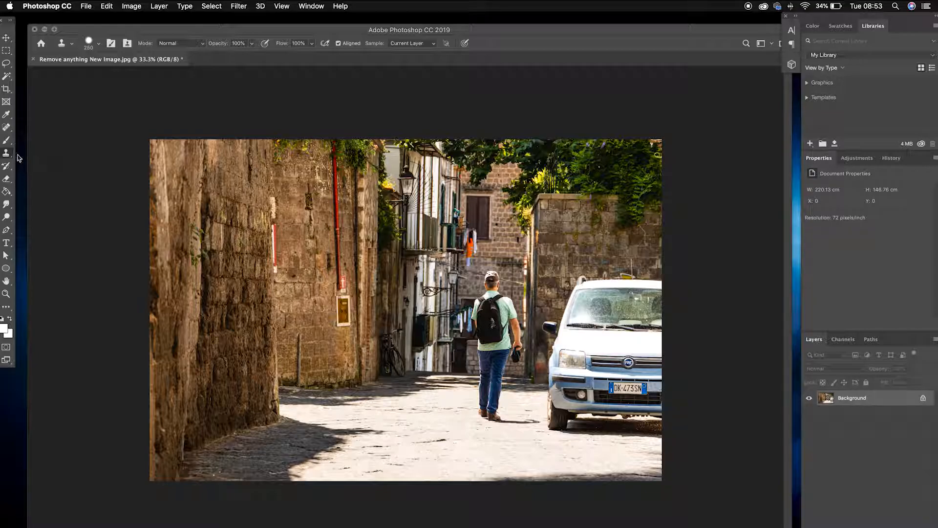
Try to paint out the walking man with the Spot Healing Brush, then undo the stroke.
click(7, 128)
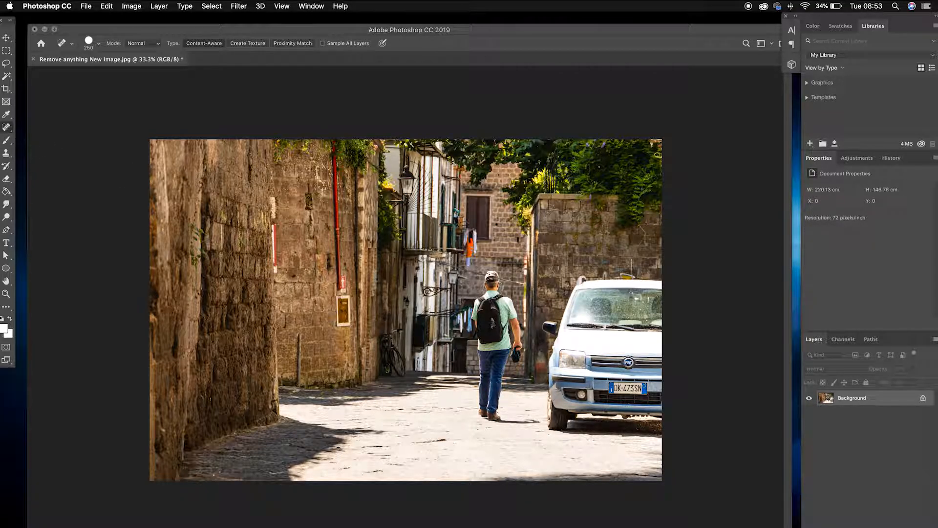
mouse_move(493, 276)
mouse_down()
mouse_move(478, 298)
mouse_move(488, 409)
mouse_move(515, 328)
mouse_move(517, 345)
mouse_move(496, 291)
mouse_move(513, 310)
mouse_move(482, 358)
mouse_up()
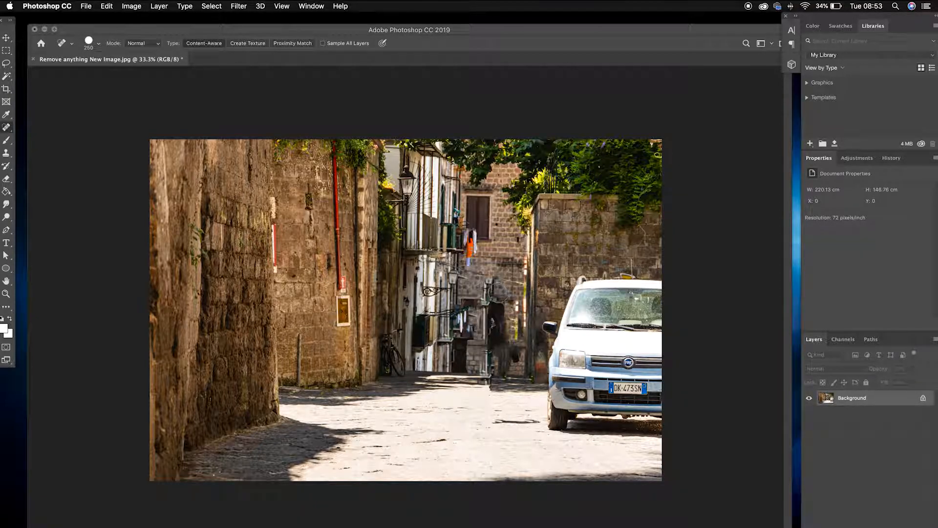
key(super+z)
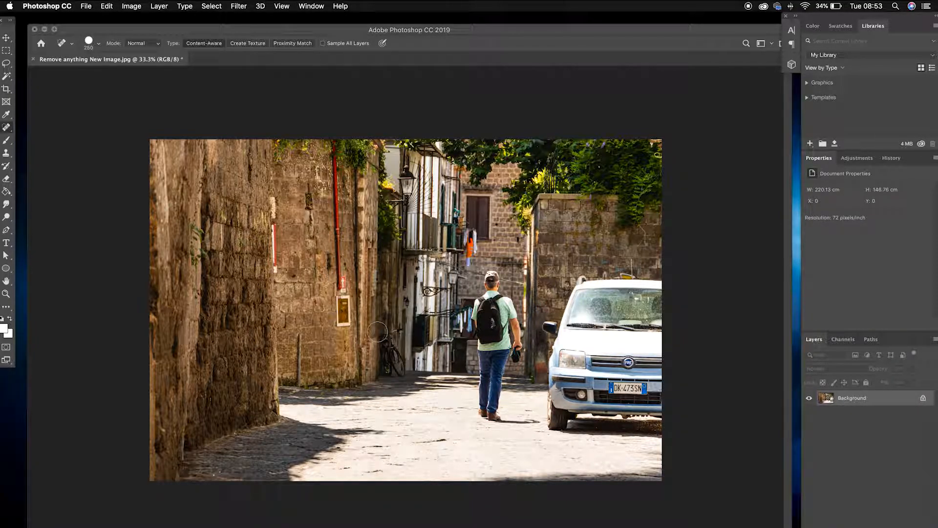
Draw a Lasso selection loosely around the walking man and zoom in on it.
click(7, 64)
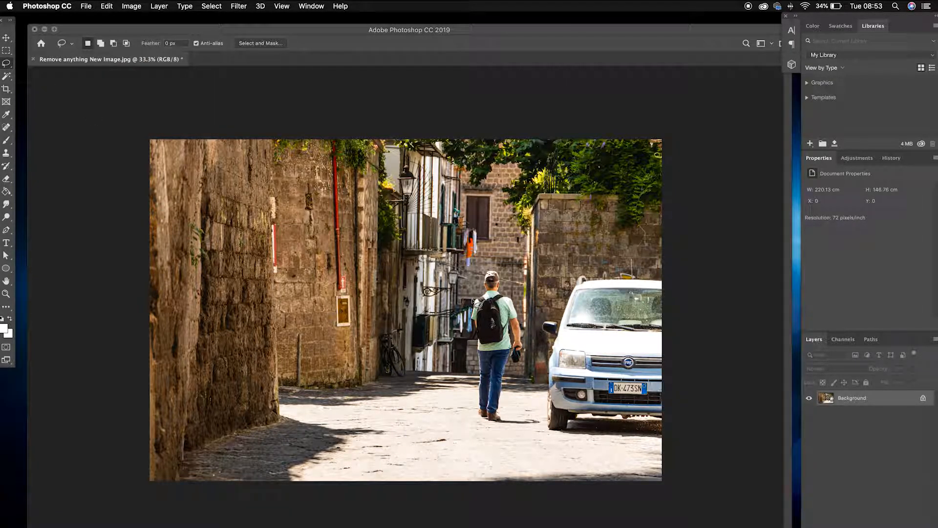
drag(491, 276, 494, 272)
mouse_move(521, 307)
mouse_down()
mouse_move(529, 362)
mouse_move(511, 383)
mouse_up()
mouse_move(500, 424)
mouse_down()
mouse_move(477, 419)
mouse_move(477, 345)
mouse_up()
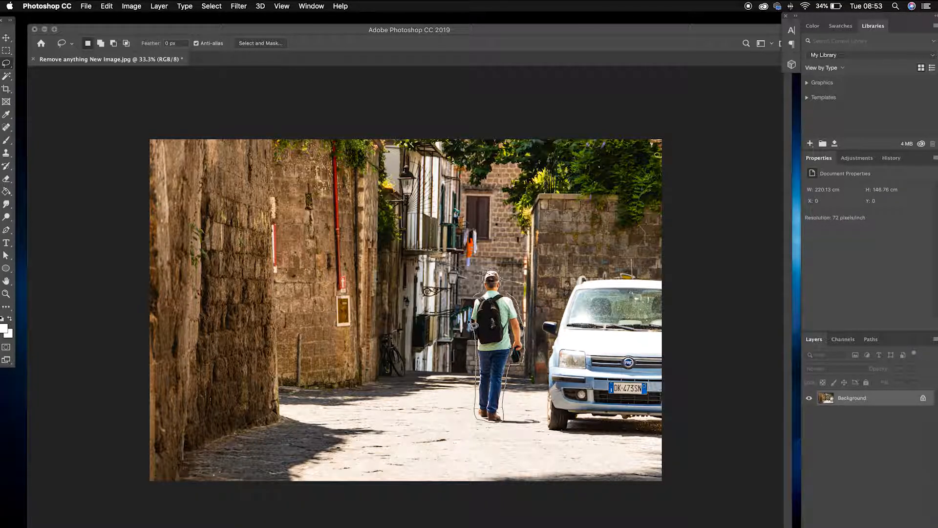
drag(477, 306, 478, 282)
key(super+plus)
key(super+plus)
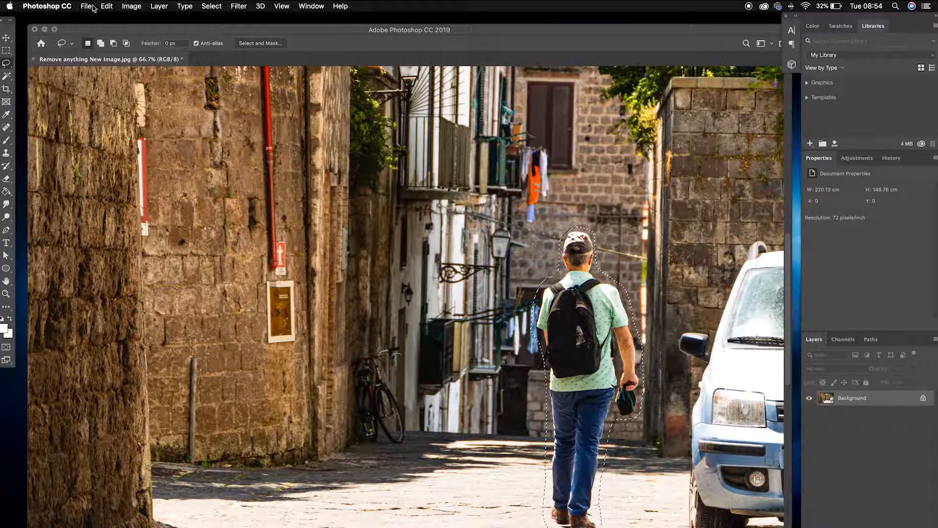
Open Content-Aware Fill for the selection and examine the sampling area and preview.
click(107, 6)
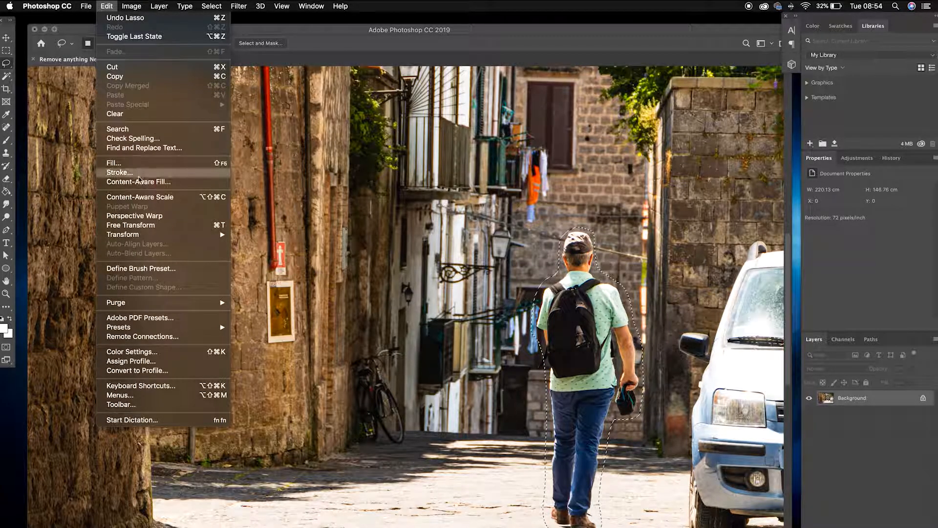
click(138, 182)
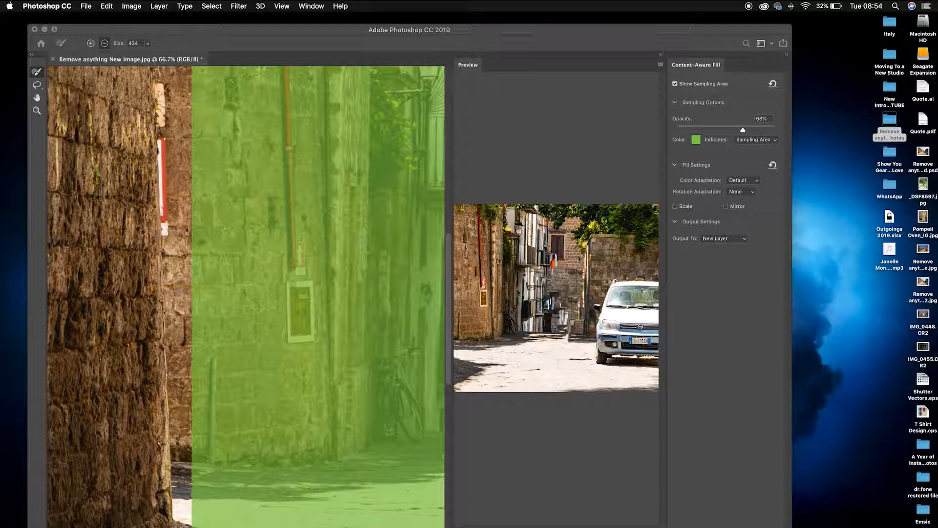
scroll(556, 299, up, 5)
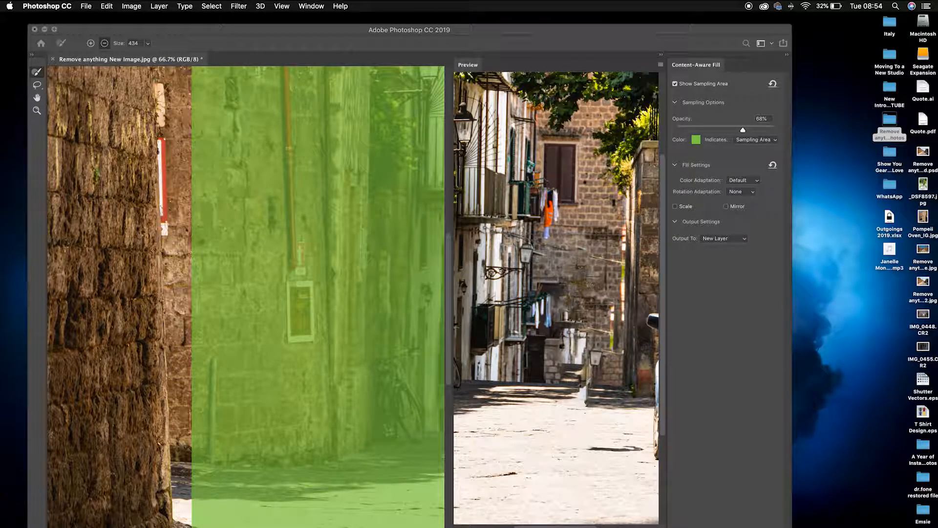
scroll(556, 298, down, 5)
scroll(556, 298, up, 5)
scroll(556, 299, down, 4)
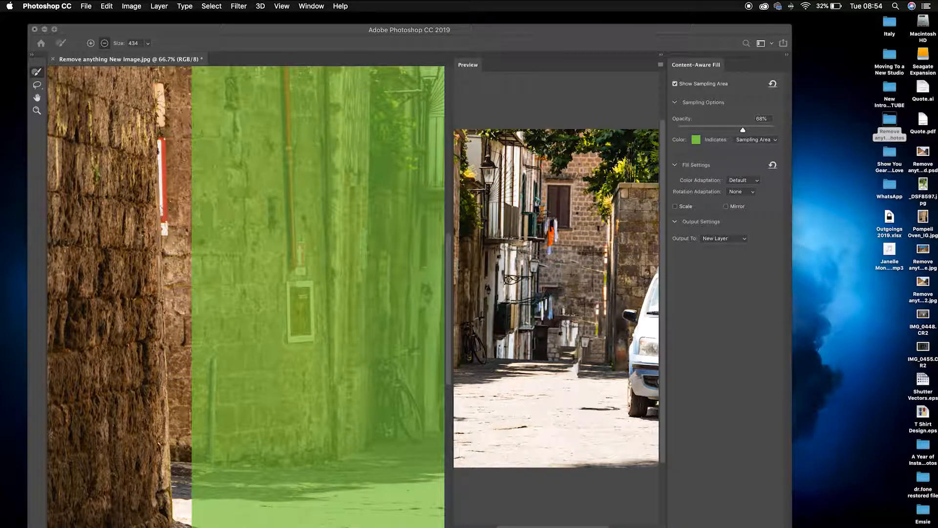
scroll(246, 297, right, 8)
scroll(246, 297, left, 1)
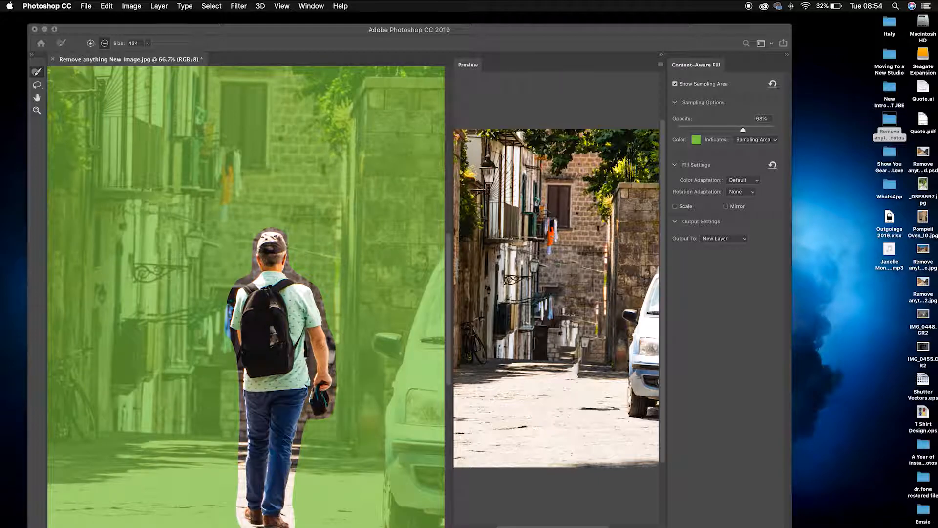
scroll(246, 297, left, 6)
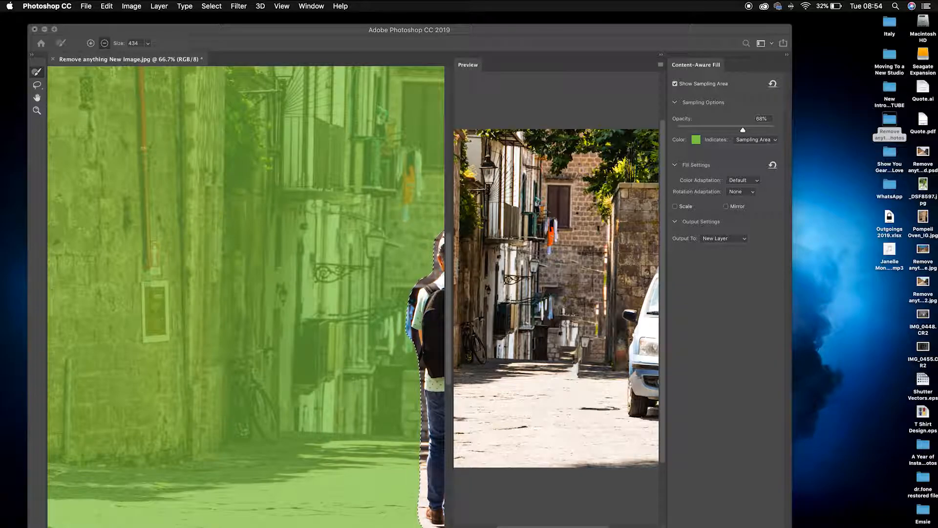
scroll(246, 297, up, 10)
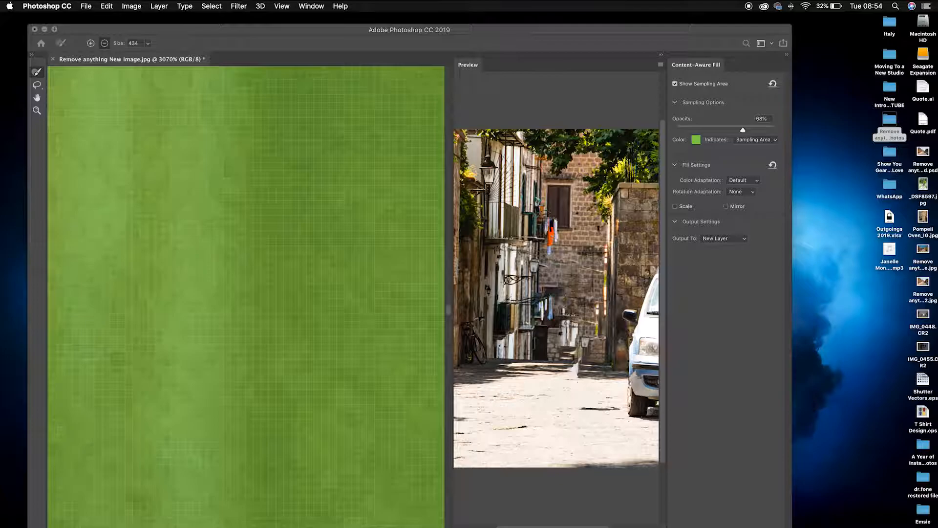
scroll(244, 352, down, 10)
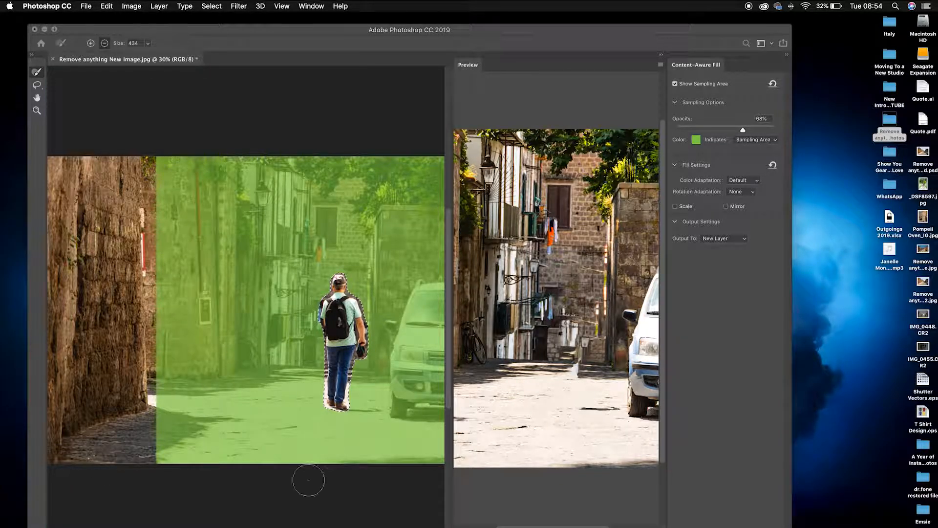
scroll(308, 477, right, 5)
scroll(238, 310, left, 3)
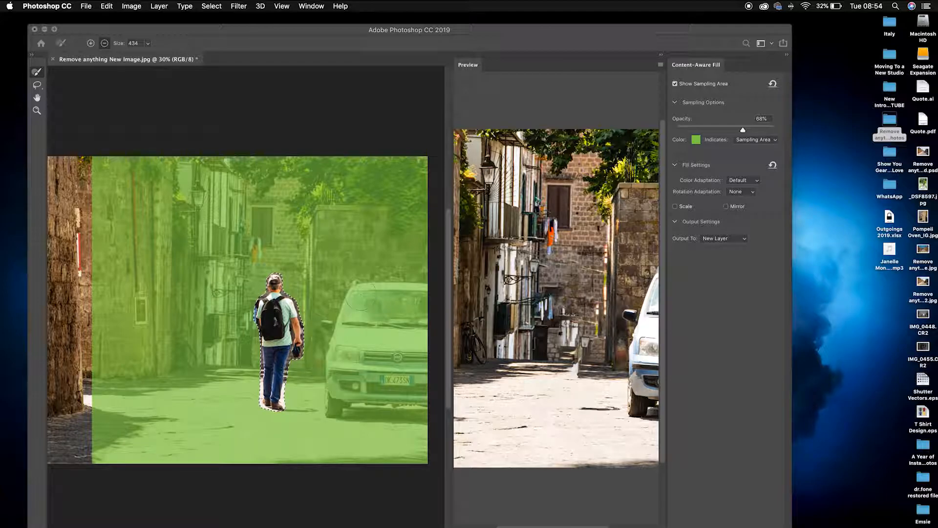
Remove the parked car and the wall above it from the sampling area.
mouse_move(361, 292)
mouse_down()
mouse_move(336, 351)
mouse_move(335, 398)
mouse_move(350, 409)
mouse_move(442, 404)
mouse_move(425, 372)
mouse_move(386, 377)
mouse_move(437, 360)
mouse_move(415, 346)
mouse_move(356, 348)
mouse_move(420, 314)
mouse_move(415, 304)
mouse_move(376, 304)
mouse_move(413, 294)
mouse_up()
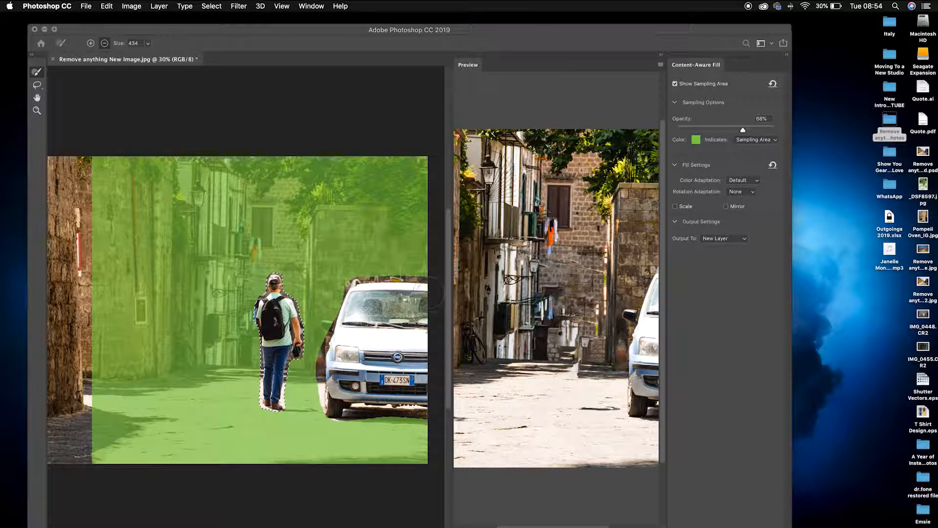
mouse_move(413, 398)
mouse_down()
mouse_move(337, 397)
mouse_move(347, 332)
mouse_move(364, 337)
mouse_move(337, 294)
mouse_move(360, 299)
mouse_up()
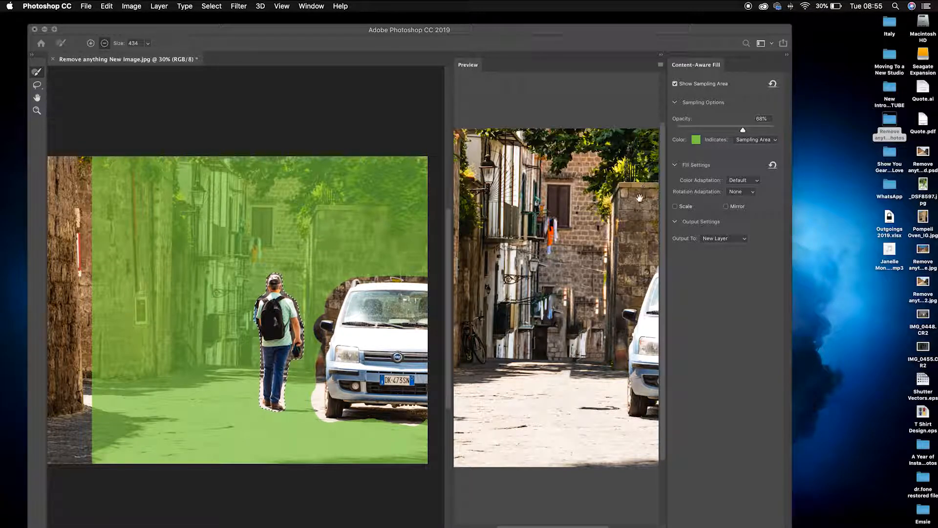
drag(579, 527, 605, 527)
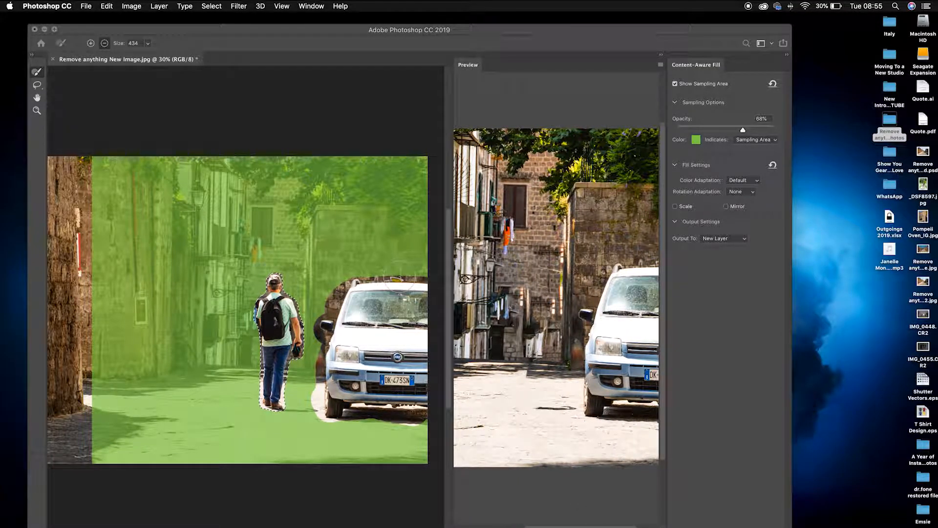
mouse_move(415, 277)
mouse_down()
mouse_move(411, 164)
mouse_move(234, 167)
mouse_move(247, 185)
mouse_move(304, 170)
mouse_move(313, 200)
mouse_move(298, 220)
mouse_move(323, 201)
mouse_move(412, 192)
mouse_move(344, 195)
mouse_move(371, 204)
mouse_move(325, 198)
mouse_move(371, 208)
mouse_move(398, 234)
mouse_move(394, 242)
mouse_up()
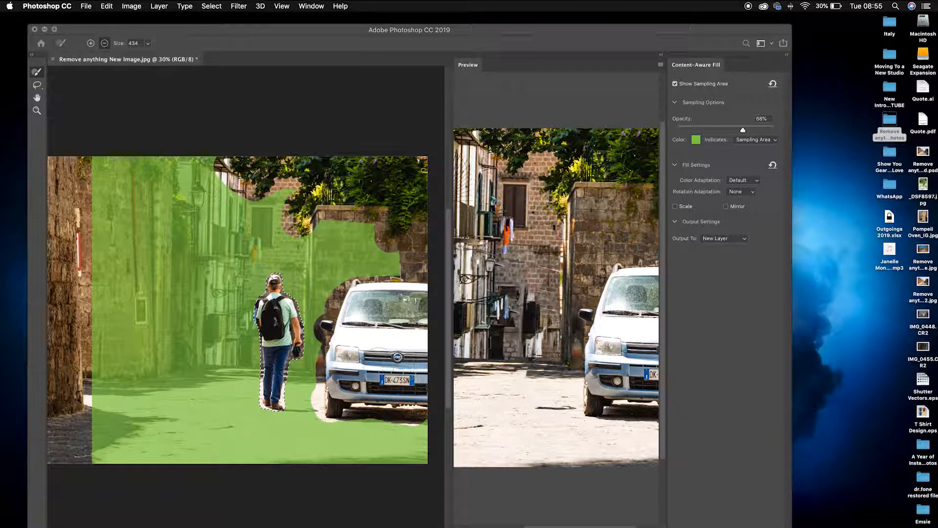
Remove the left walls, upper buildings and lower left pavement from the sampling area.
mouse_move(84, 146)
mouse_down()
mouse_move(94, 196)
mouse_move(85, 440)
mouse_move(98, 455)
mouse_move(95, 205)
mouse_move(113, 166)
mouse_move(112, 384)
mouse_move(117, 148)
mouse_move(142, 266)
mouse_move(127, 389)
mouse_up()
mouse_move(125, 163)
mouse_down()
mouse_move(142, 161)
mouse_move(152, 366)
mouse_move(149, 161)
mouse_move(168, 196)
mouse_move(161, 360)
mouse_move(150, 215)
mouse_move(157, 151)
mouse_move(167, 349)
mouse_move(175, 247)
mouse_move(190, 360)
mouse_move(186, 169)
mouse_move(188, 349)
mouse_move(197, 348)
mouse_move(207, 283)
mouse_move(202, 155)
mouse_up()
mouse_move(219, 162)
mouse_down()
mouse_move(282, 198)
mouse_move(227, 200)
mouse_up()
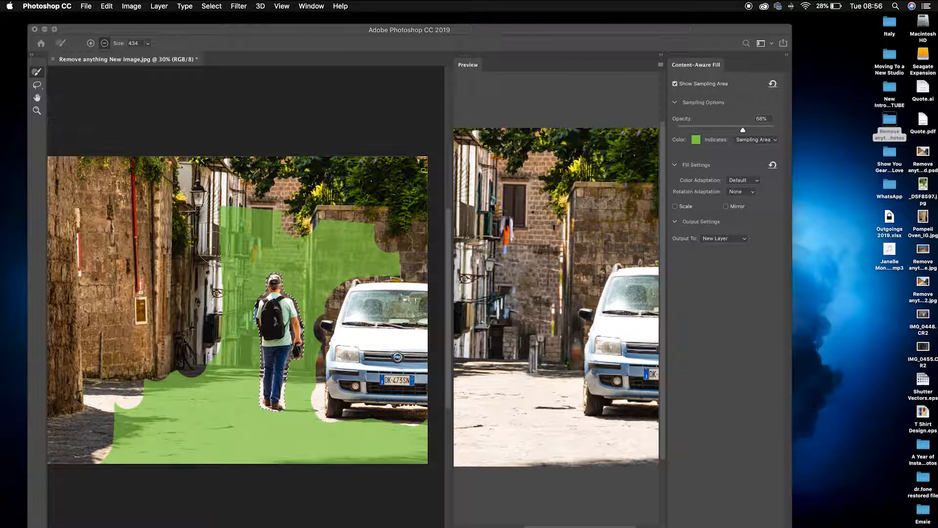
mouse_move(264, 223)
mouse_down()
mouse_move(279, 221)
mouse_move(229, 223)
mouse_move(266, 226)
mouse_up()
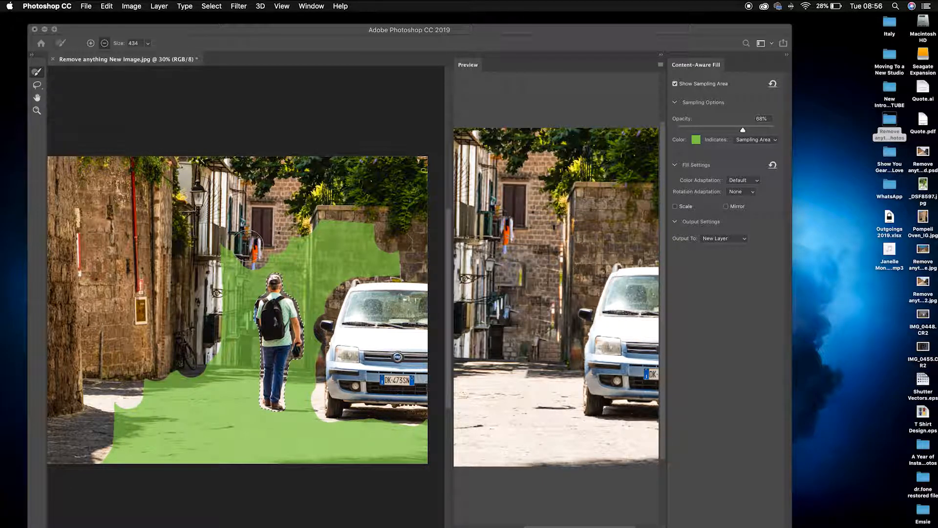
mouse_move(140, 402)
mouse_down()
mouse_move(120, 457)
mouse_move(150, 405)
mouse_move(166, 428)
mouse_move(121, 456)
mouse_up()
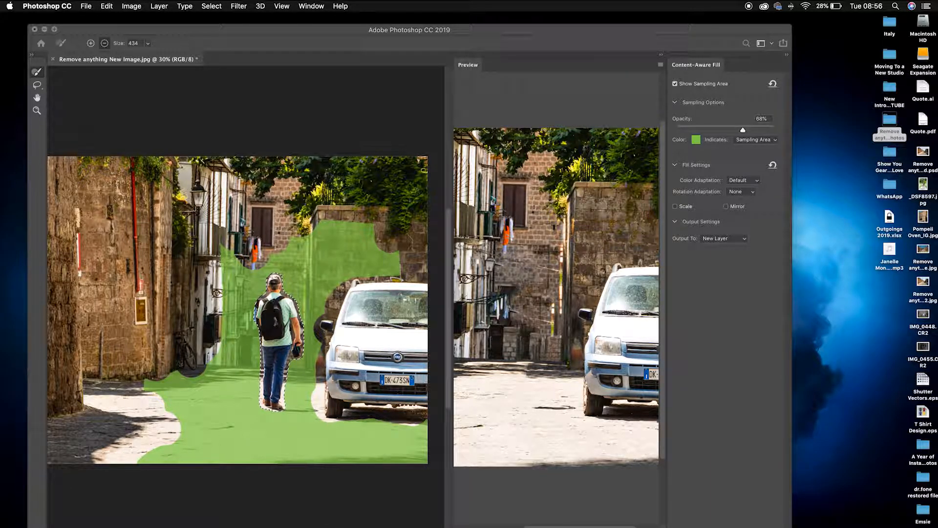
Check the preview and apply the Content-Aware Fill output to a new layer.
scroll(556, 298, up, 4)
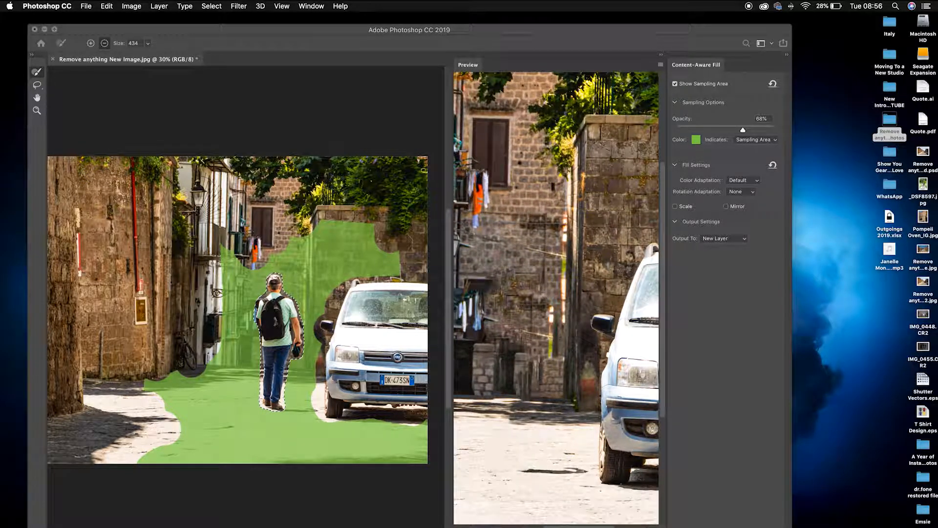
scroll(556, 298, down, 4)
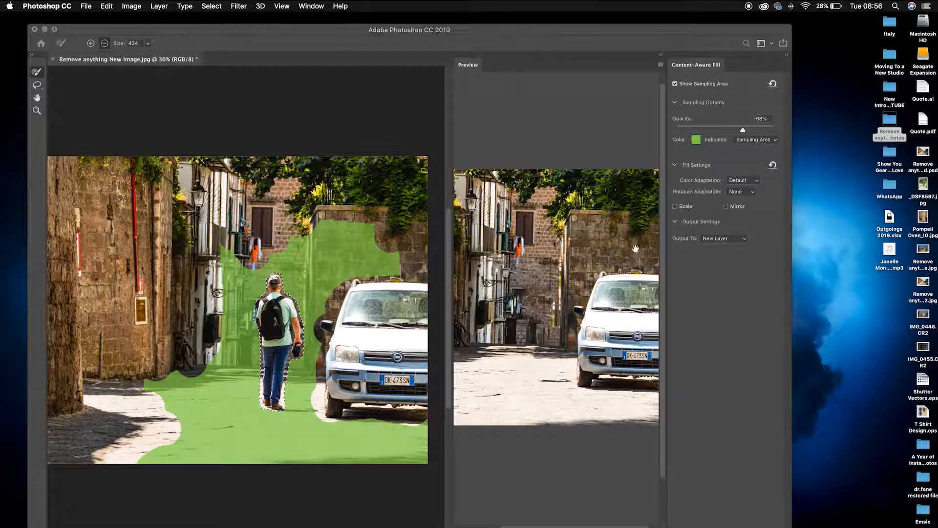
click(746, 520)
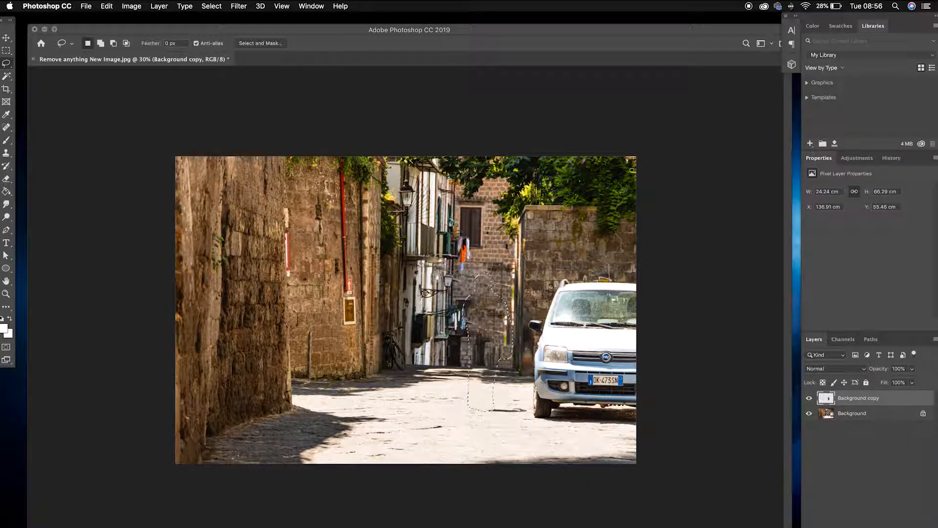
Deselect, then select both layers and merge the fill layer into the Background.
key(super+d)
right_click(877, 414)
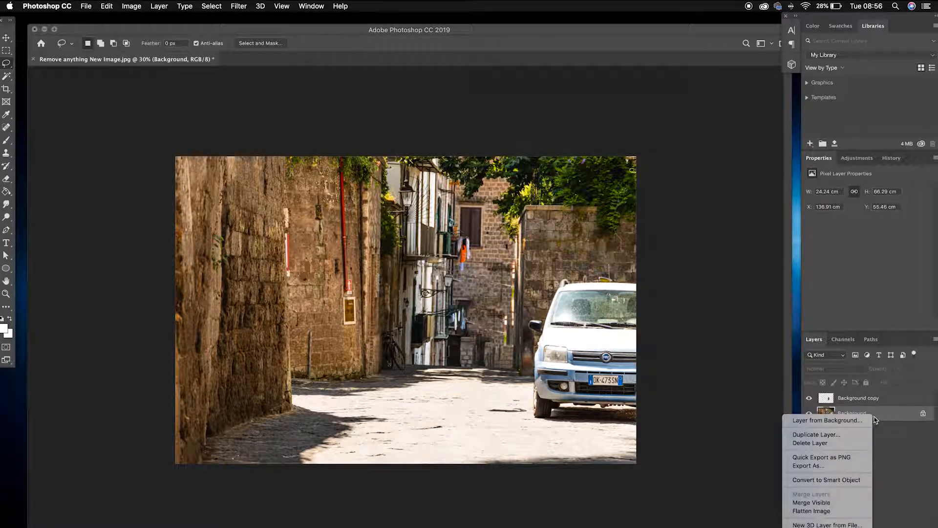
click(874, 404)
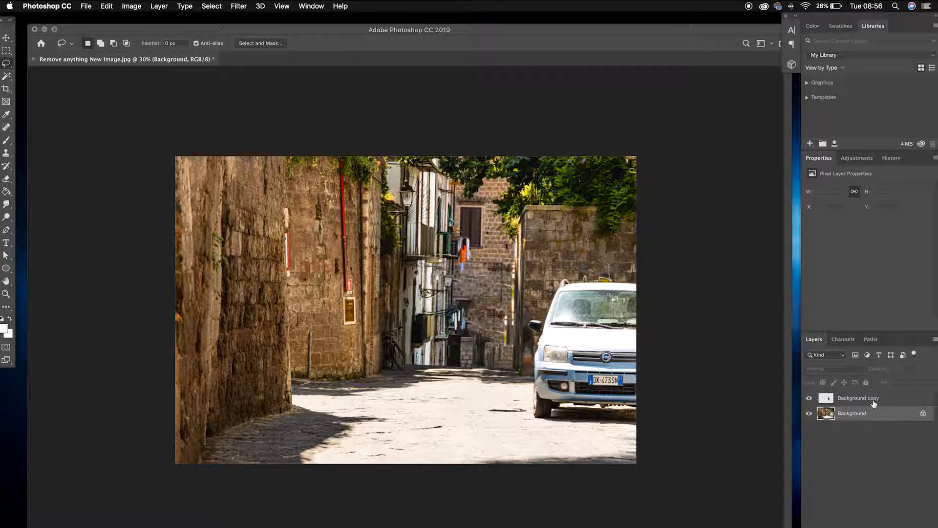
shift+click(874, 402)
right_click(874, 403)
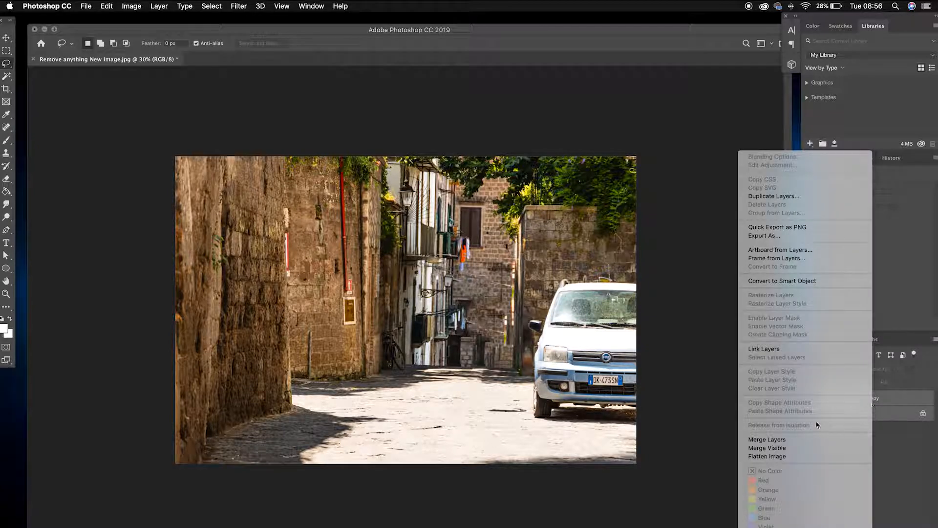
click(781, 440)
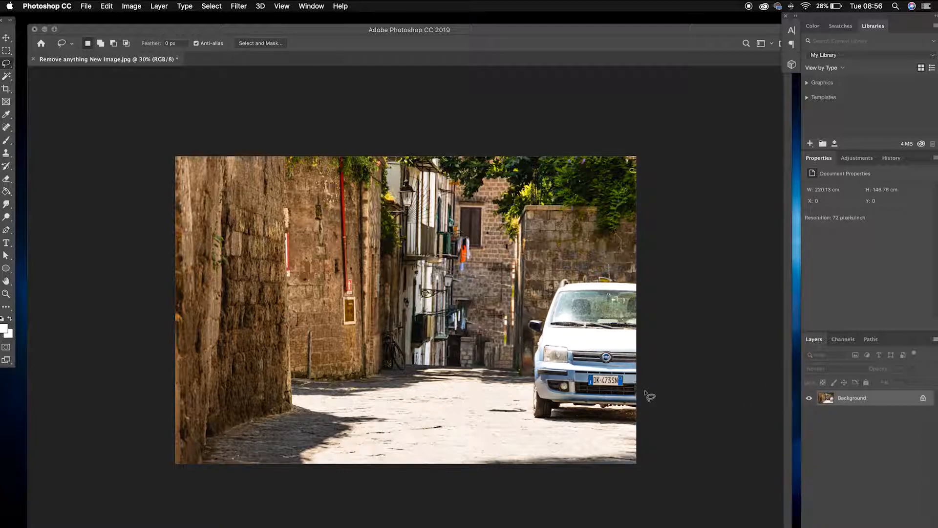
Zoom in on the alley, pick the Clone Stamp tool and reduce its brush size.
key(super+equal)
key(super+equal)
key(super+equal)
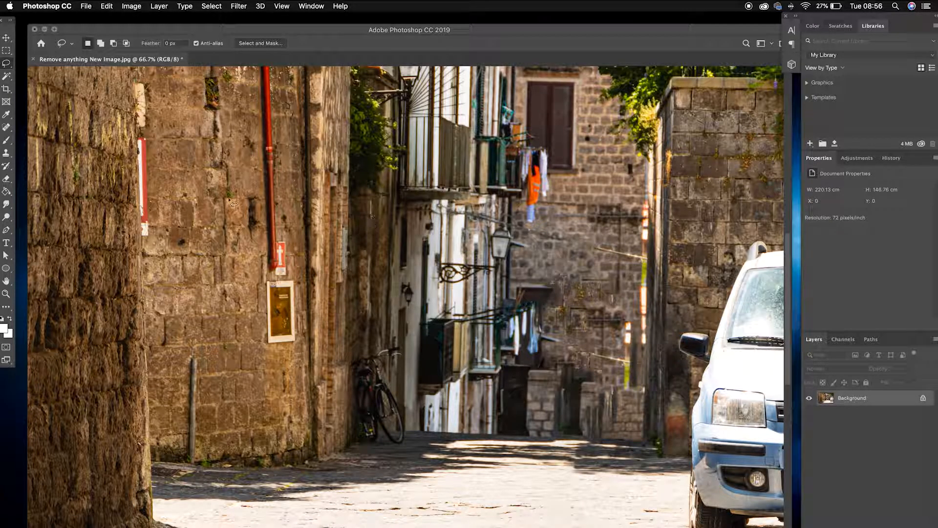
click(6, 153)
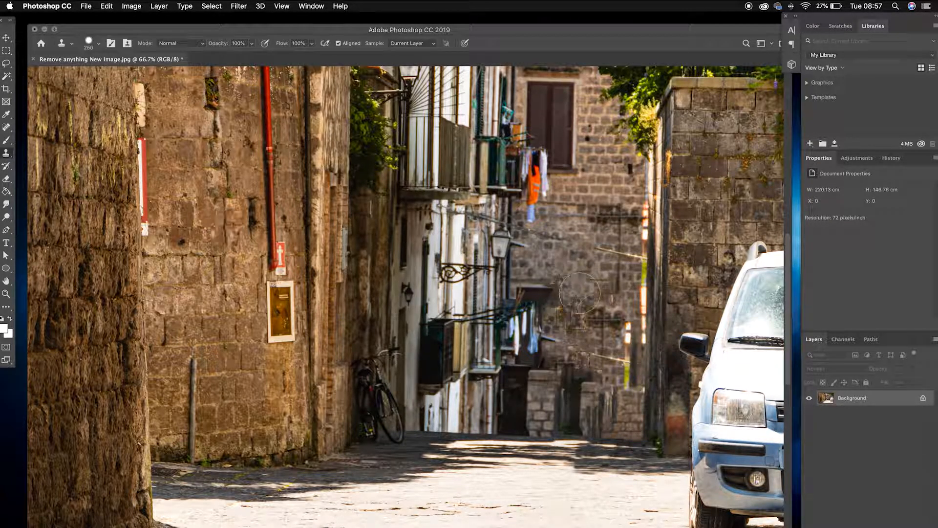
key(bracketleft)
key(bracketleft)
key(bracketleft)
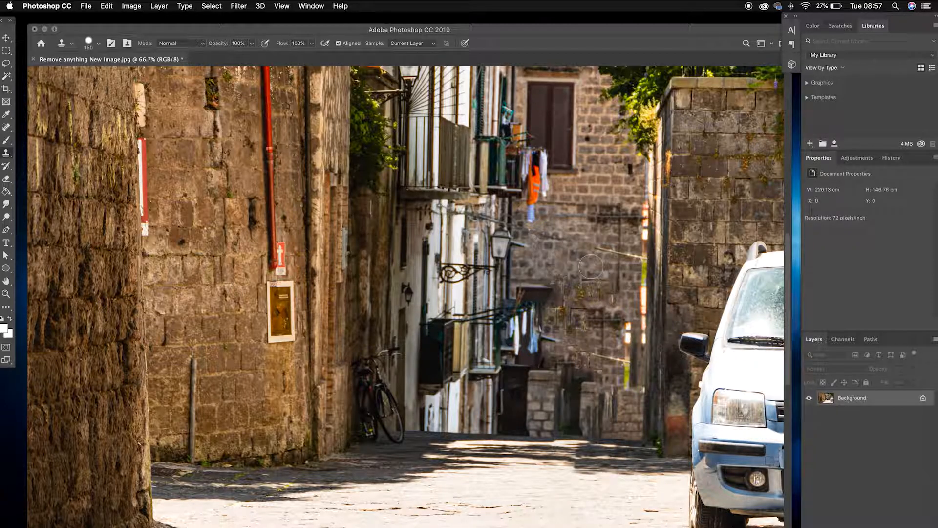
Clone stone texture over the leftover patch on the alley's back wall, shrinking the brush for a second stroke.
alt+click(577, 267)
mouse_move(557, 321)
mouse_down()
mouse_move(557, 337)
mouse_move(568, 312)
mouse_up()
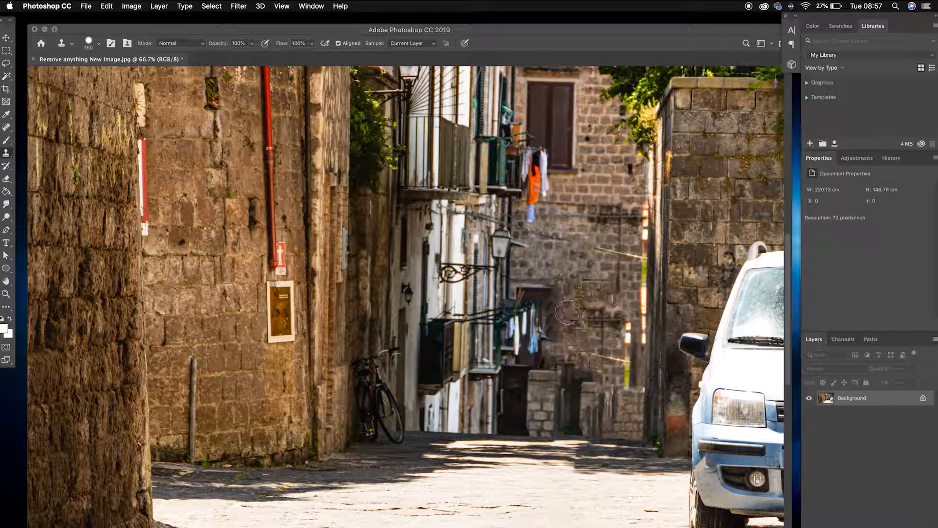
key(bracketleft)
key(bracketleft)
key(bracketleft)
key(bracketleft)
drag(547, 336, 547, 322)
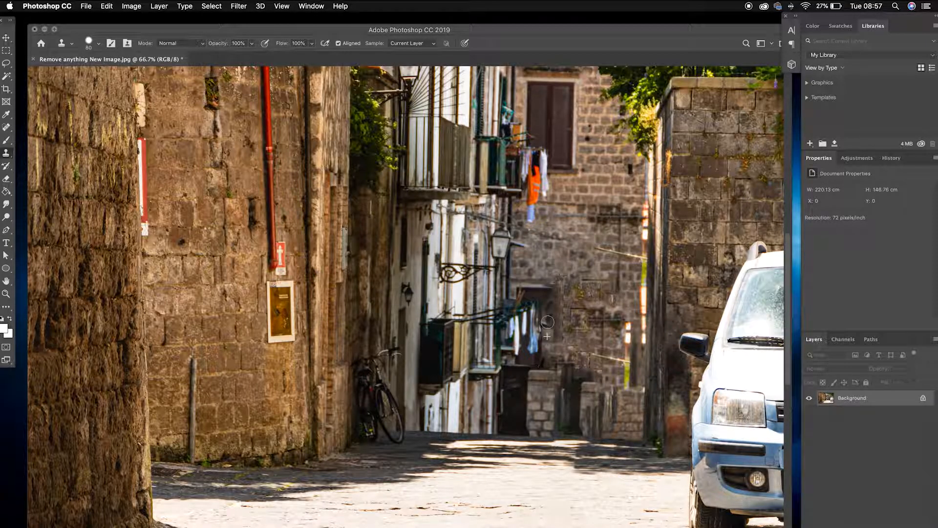
Sample nearby wall and clone over the marks beside the dark doorway with several short strokes.
alt+click(547, 302)
drag(546, 334, 546, 342)
alt+click(559, 314)
click(559, 346)
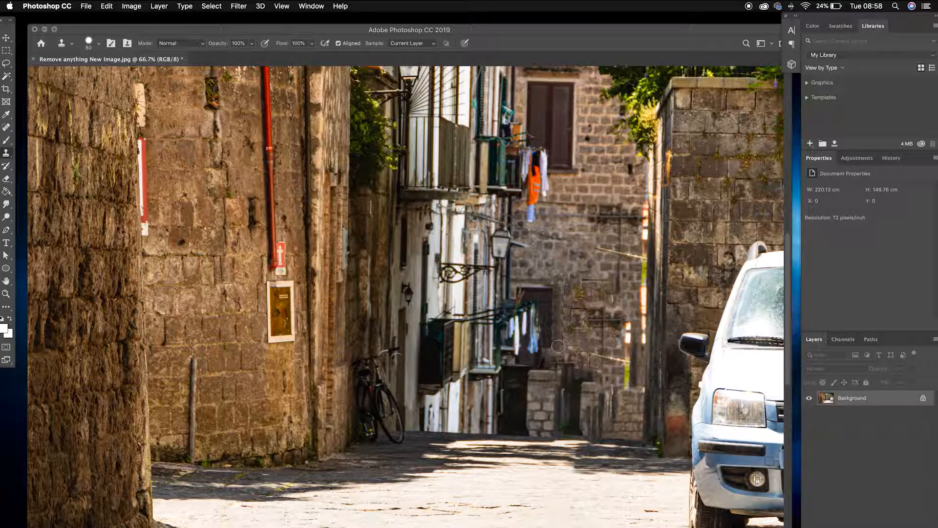
mouse_move(558, 350)
mouse_down()
mouse_move(556, 361)
mouse_move(552, 354)
mouse_up()
alt+click(549, 342)
click(549, 354)
drag(548, 360, 551, 364)
Enlarge the brush and clone stone texture over the wall above the doorway, undoing one stroke and repainting.
alt+click(593, 260)
key(bracketright)
key(bracketright)
key(bracketright)
alt+click(574, 256)
drag(583, 277, 590, 282)
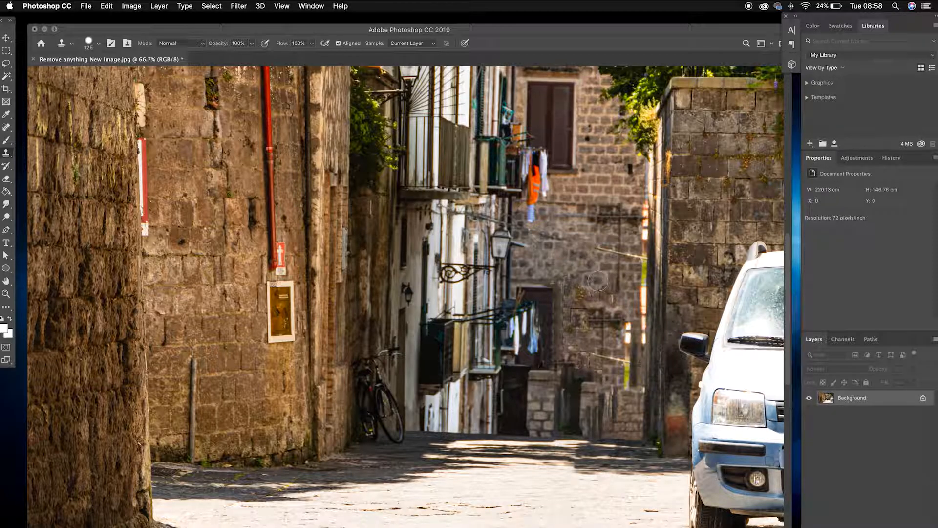
mouse_move(601, 292)
mouse_down()
mouse_move(580, 294)
mouse_move(584, 332)
mouse_up()
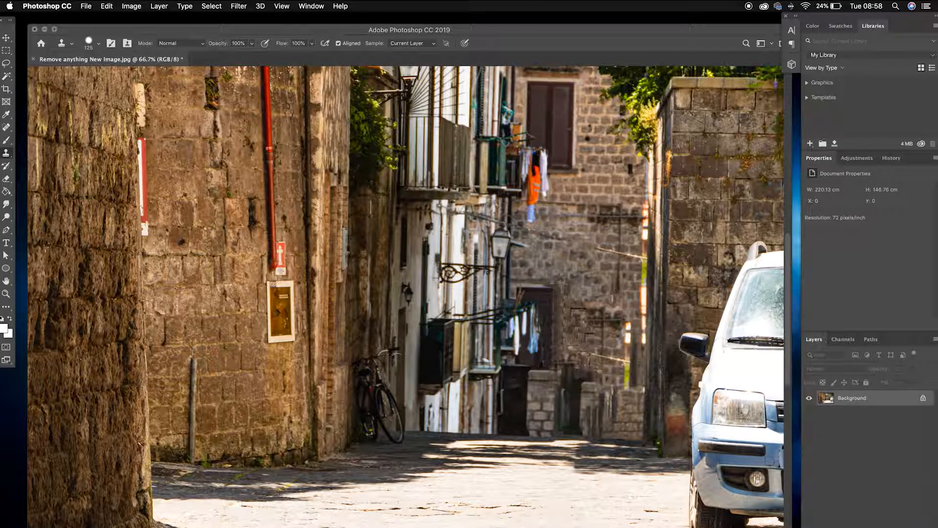
key(super+z)
drag(554, 237, 591, 247)
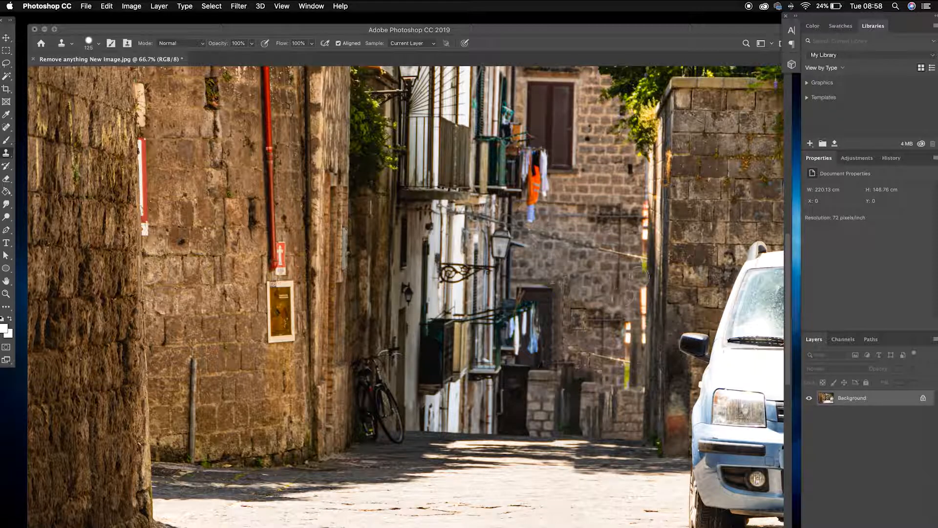
alt+click(608, 252)
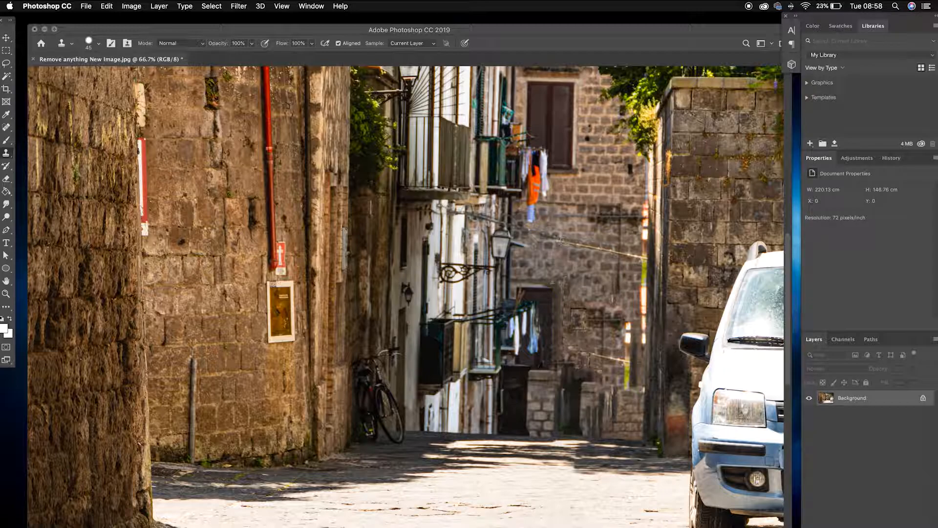
Clone stone texture over the remaining blotches on the back wall right of the doorway.
scroll(657, 283, down, 3)
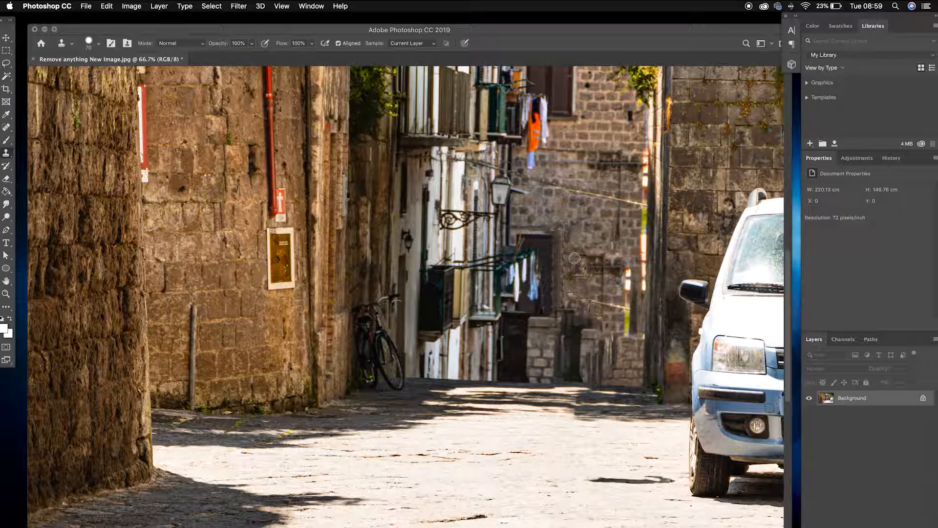
key(bracketright)
key(bracketright)
key(bracketright)
key(bracketright)
key(bracketright)
key(bracketright)
key(bracketright)
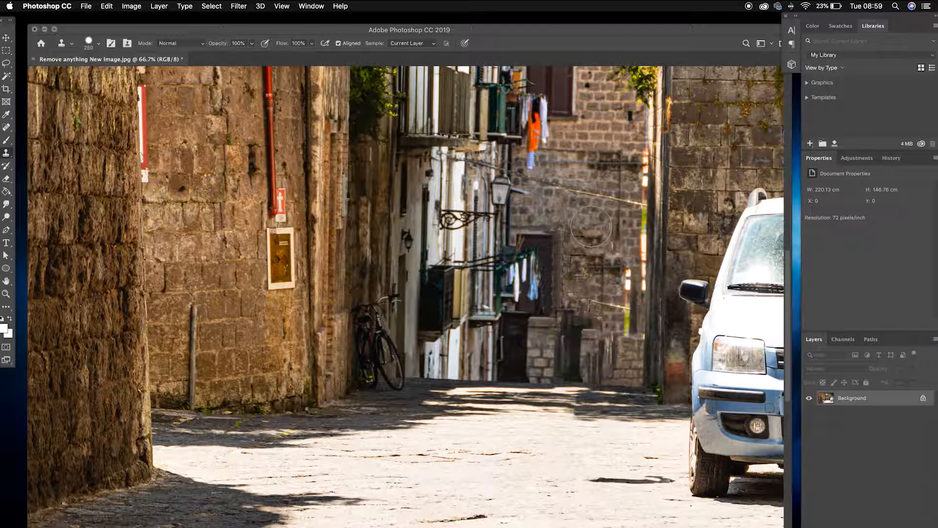
key(bracketleft)
key(bracketleft)
key(bracketleft)
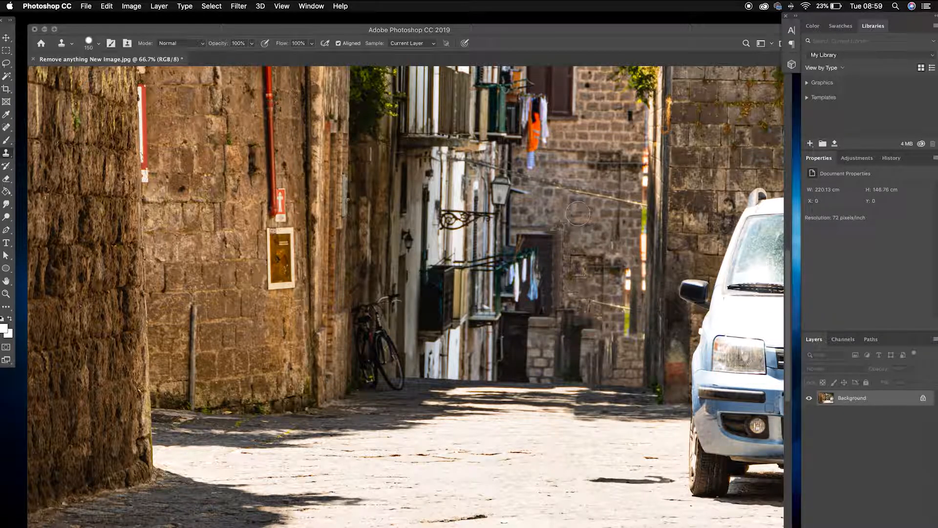
alt+click(539, 209)
mouse_move(571, 237)
mouse_down()
mouse_move(583, 269)
mouse_move(600, 262)
mouse_move(588, 231)
mouse_up()
alt+click(618, 238)
drag(615, 264, 607, 269)
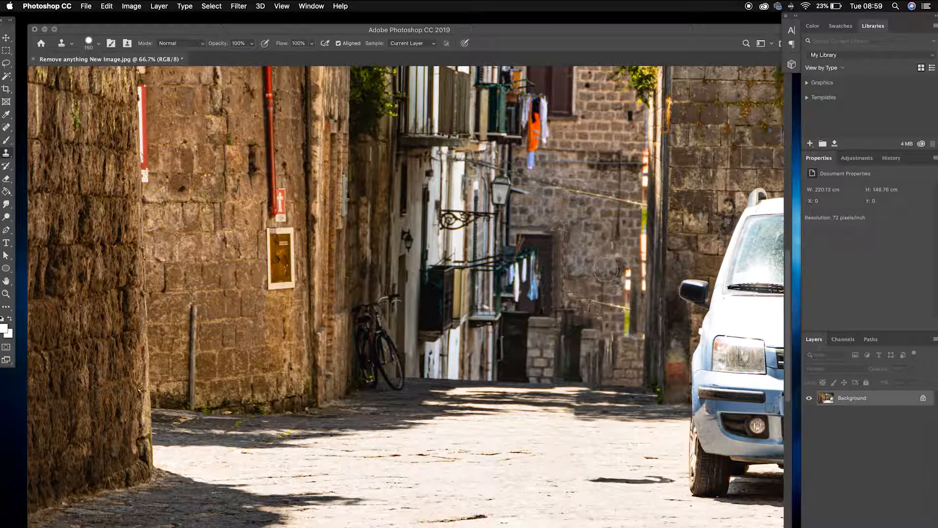
Resample the wall repeatedly and clone over the smudges near the lower right of the back wall.
alt+click(589, 252)
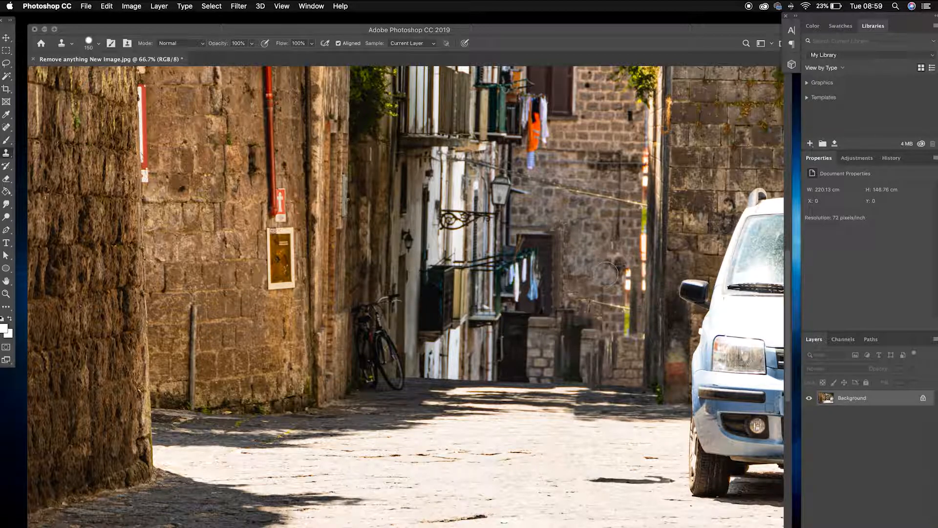
drag(608, 270, 608, 292)
alt+click(580, 288)
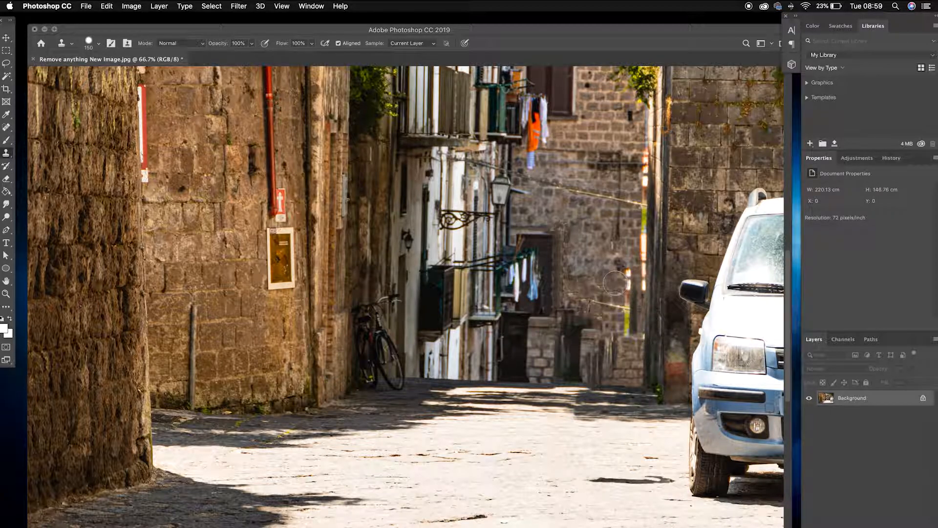
drag(604, 280, 627, 273)
alt+click(602, 287)
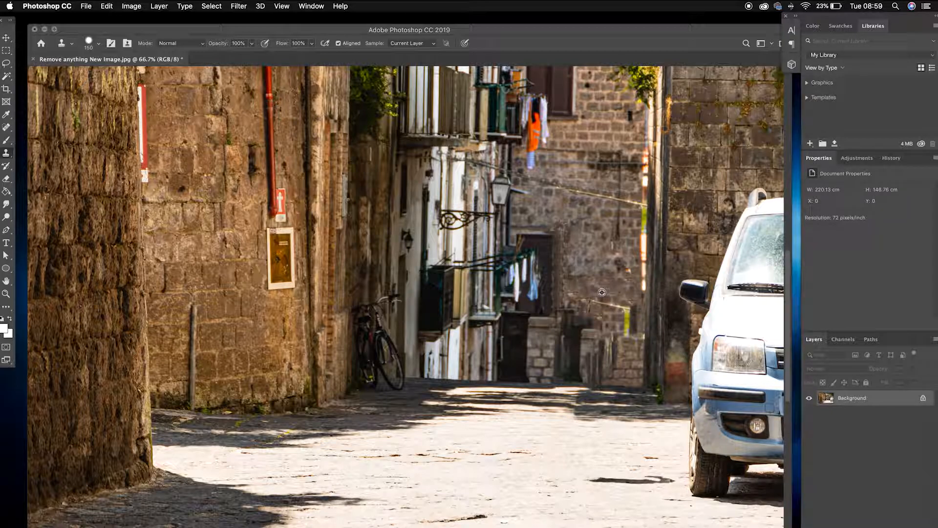
alt+click(602, 292)
click(627, 313)
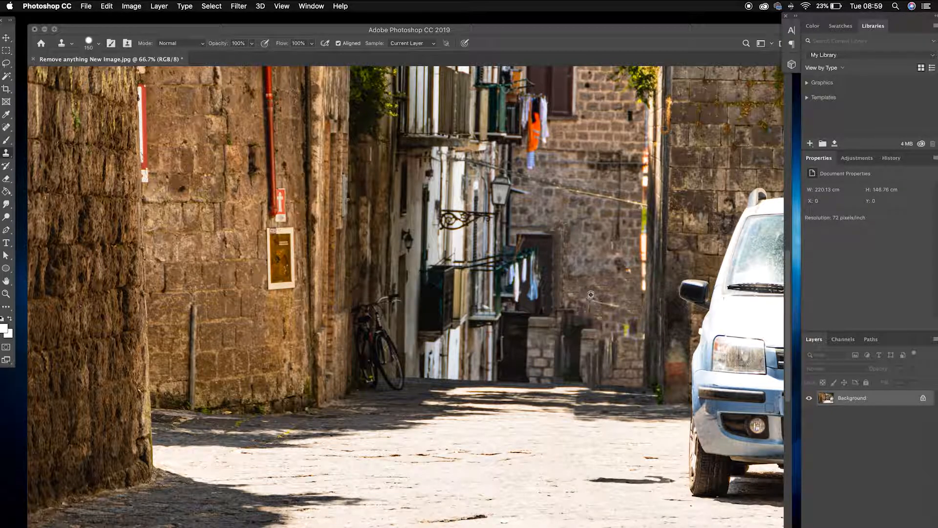
Dab cloned texture over the small spots around the wall's lower edge, undoing the last dab.
alt+click(583, 292)
click(627, 325)
alt+click(602, 289)
click(601, 302)
alt+click(612, 292)
click(612, 304)
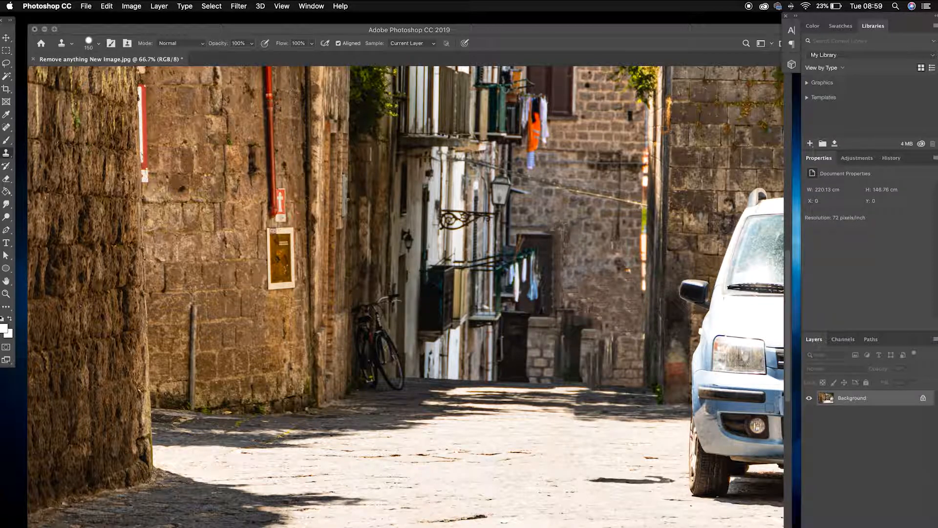
alt+click(653, 265)
click(643, 287)
key(super+z)
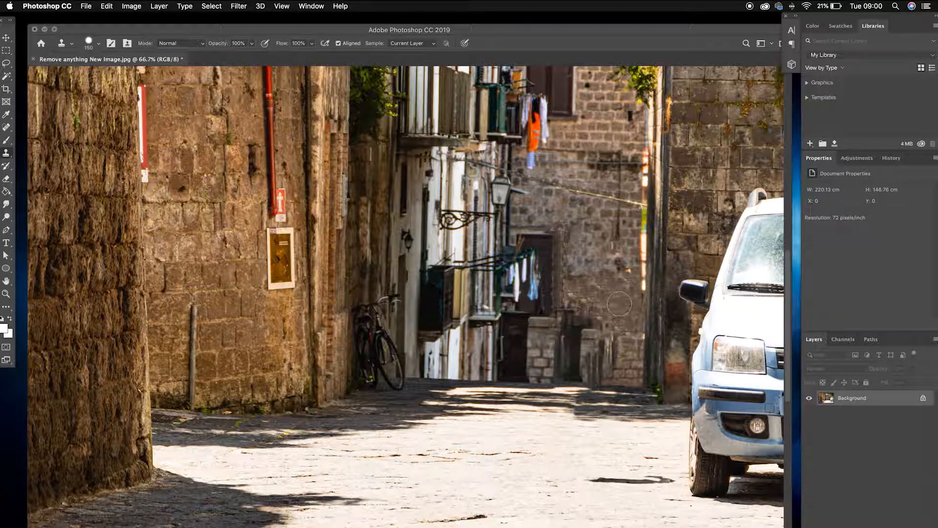
Reduce the brush and clone texture along the wall beside the right building's edge.
drag(614, 274, 632, 239)
key(bracketleft)
key(bracketleft)
key(bracketleft)
alt+click(631, 240)
click(641, 238)
drag(630, 240, 627, 292)
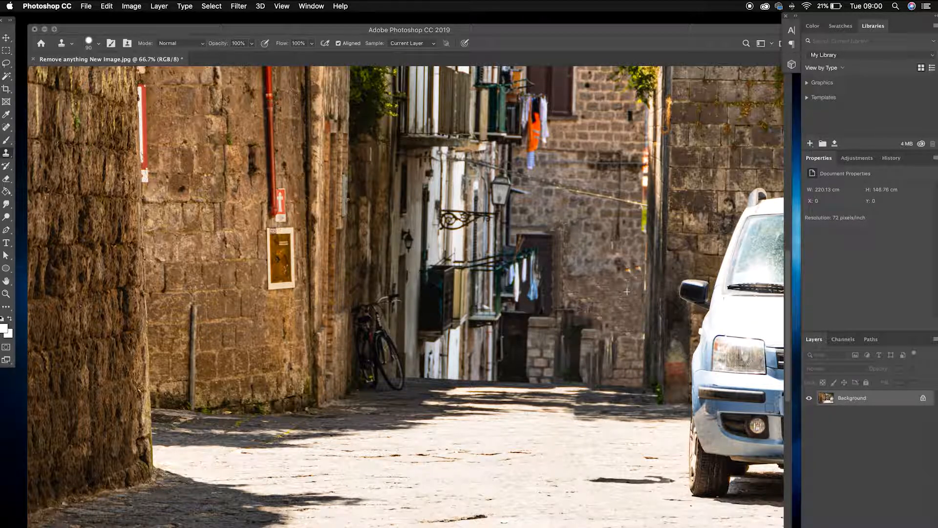
mouse_move(632, 246)
mouse_down()
mouse_move(632, 215)
mouse_move(636, 275)
mouse_up()
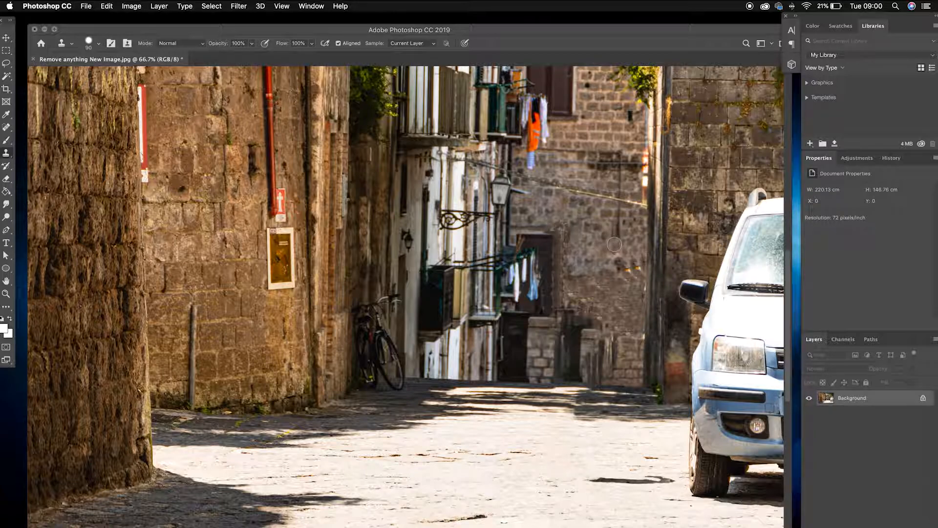
drag(620, 269, 628, 259)
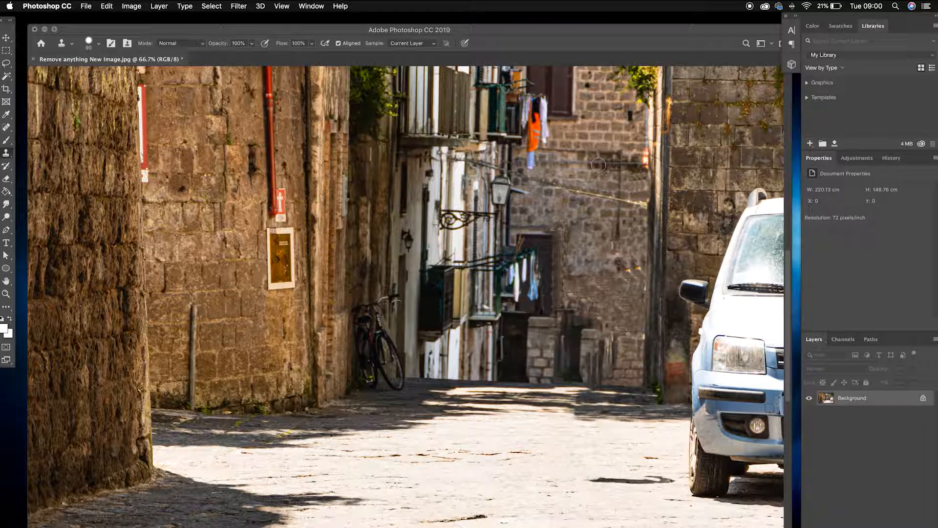
Undo the last four clone strokes.
key(super+z)
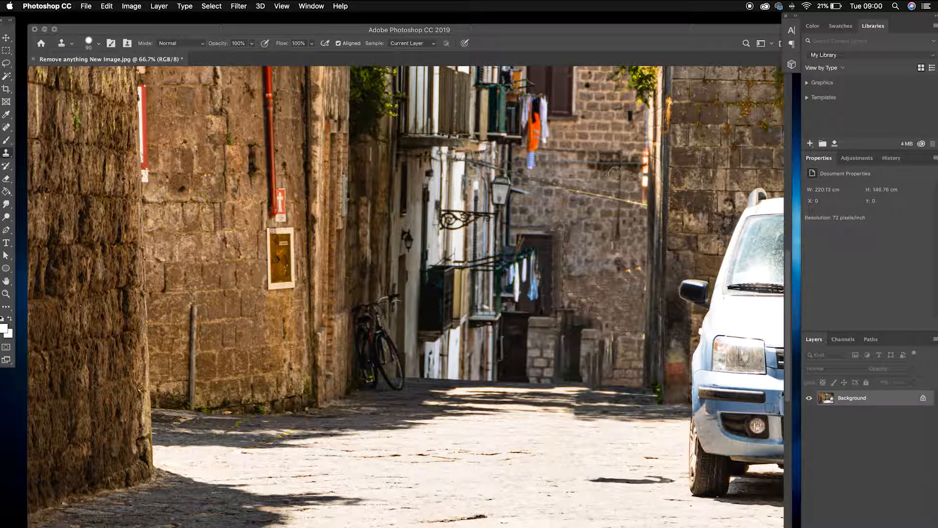
key(super+z)
key(super+z)
key(super+z)
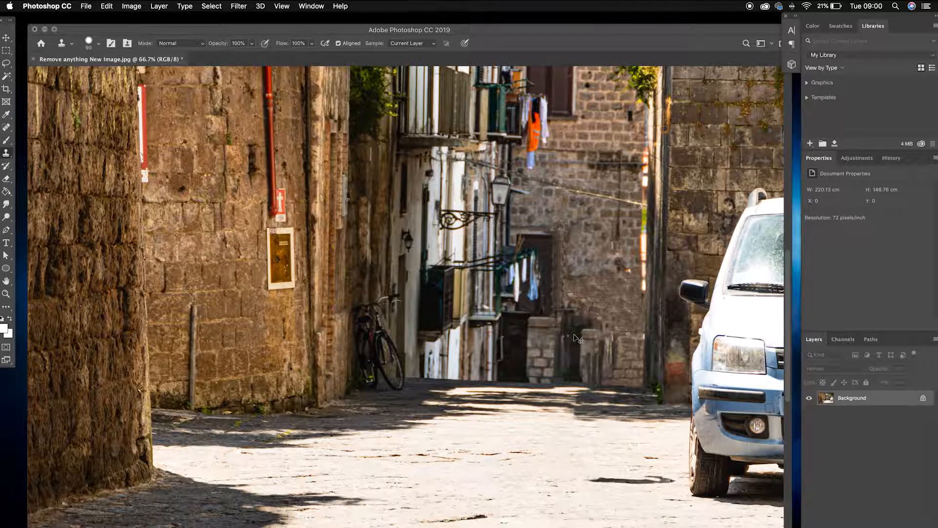
Clone a short horizontal stroke over the pavement in front of the alley.
key(super+minus)
key(super+minus)
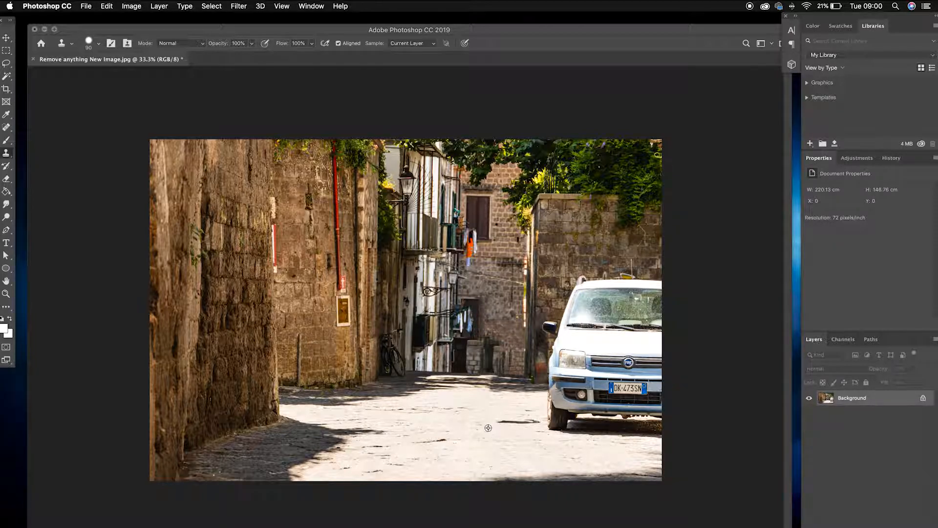
drag(497, 421, 541, 422)
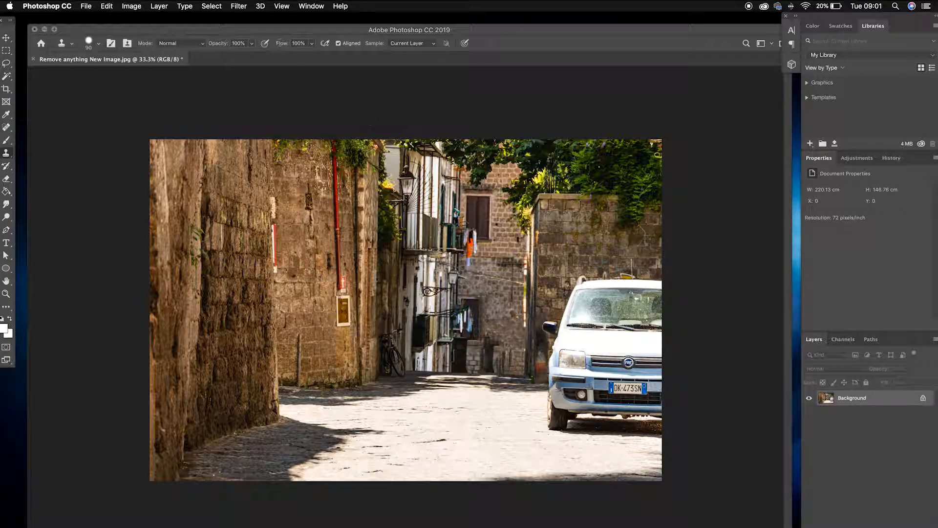
click(106, 6)
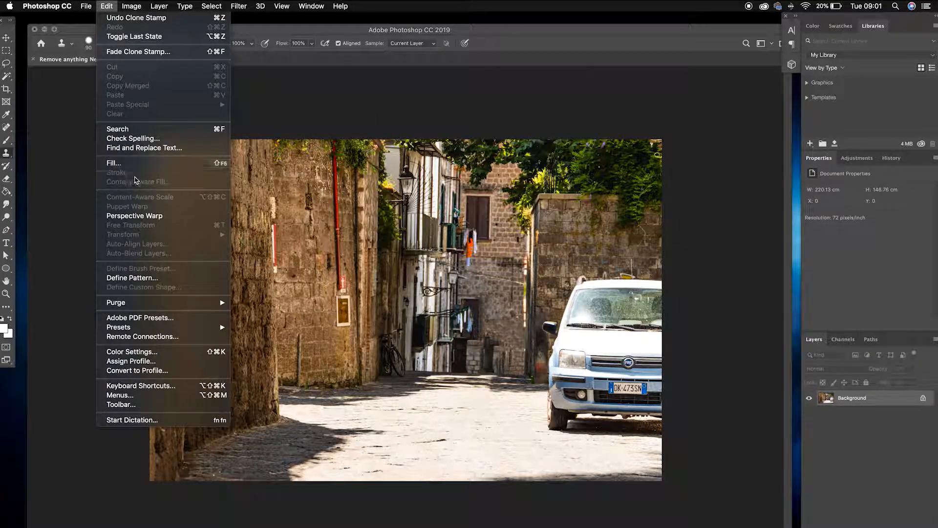
click(391, 121)
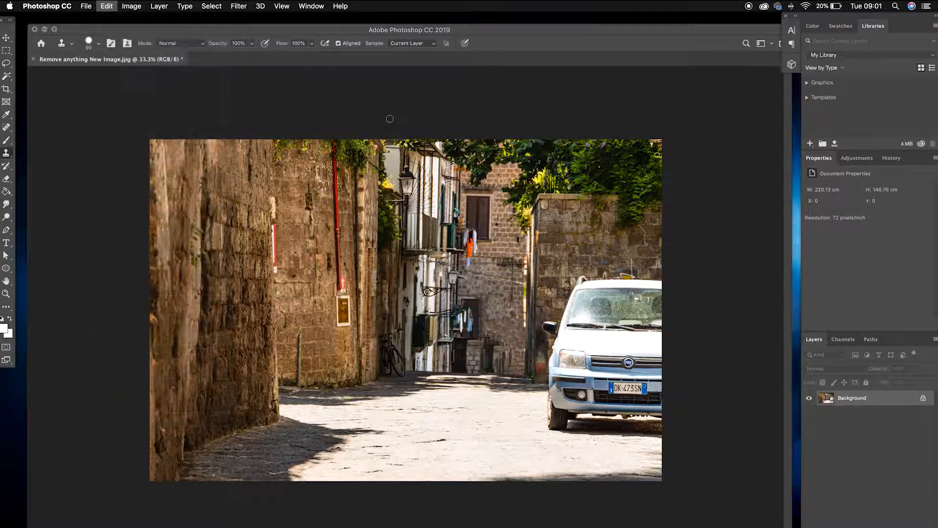